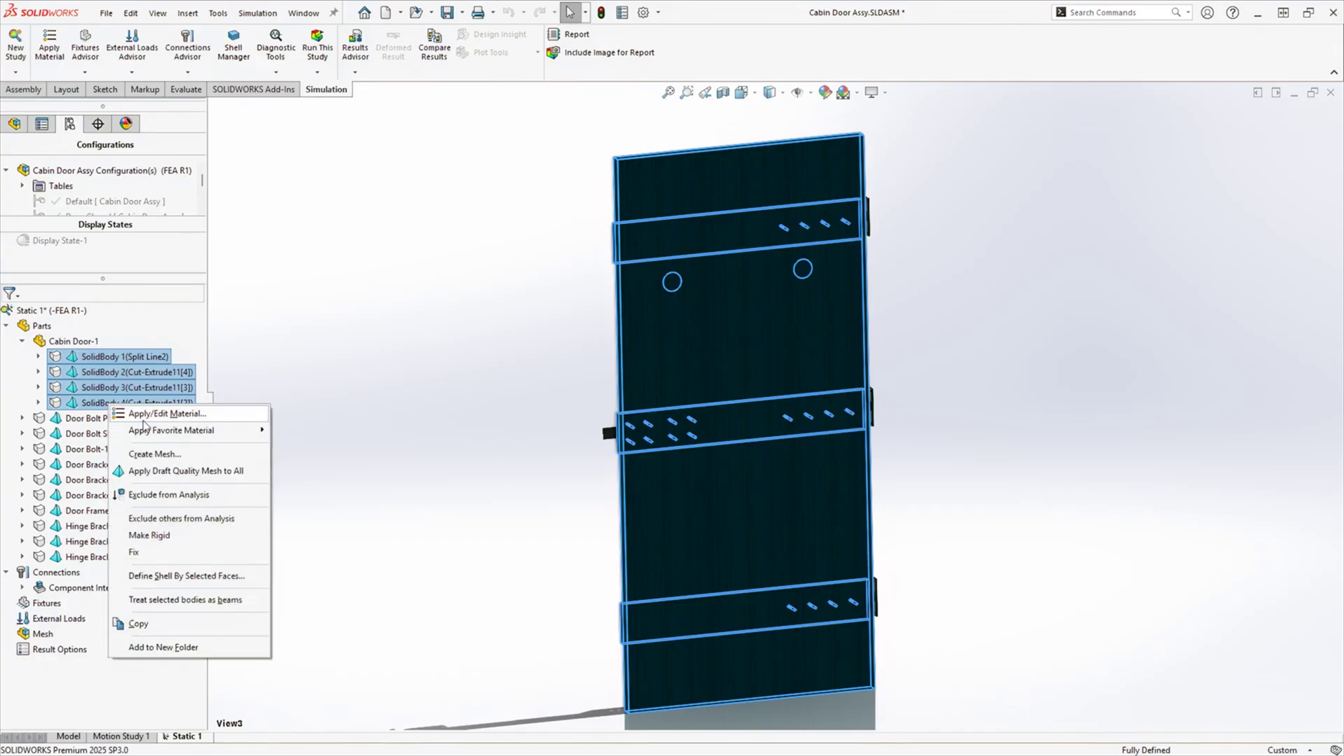
- Assign the custom Wood material Oak to the four selected Cabin Door solid bodies
click(266, 414)
drag(218, 175, 221, 351)
click(19, 357)
click(36, 330)
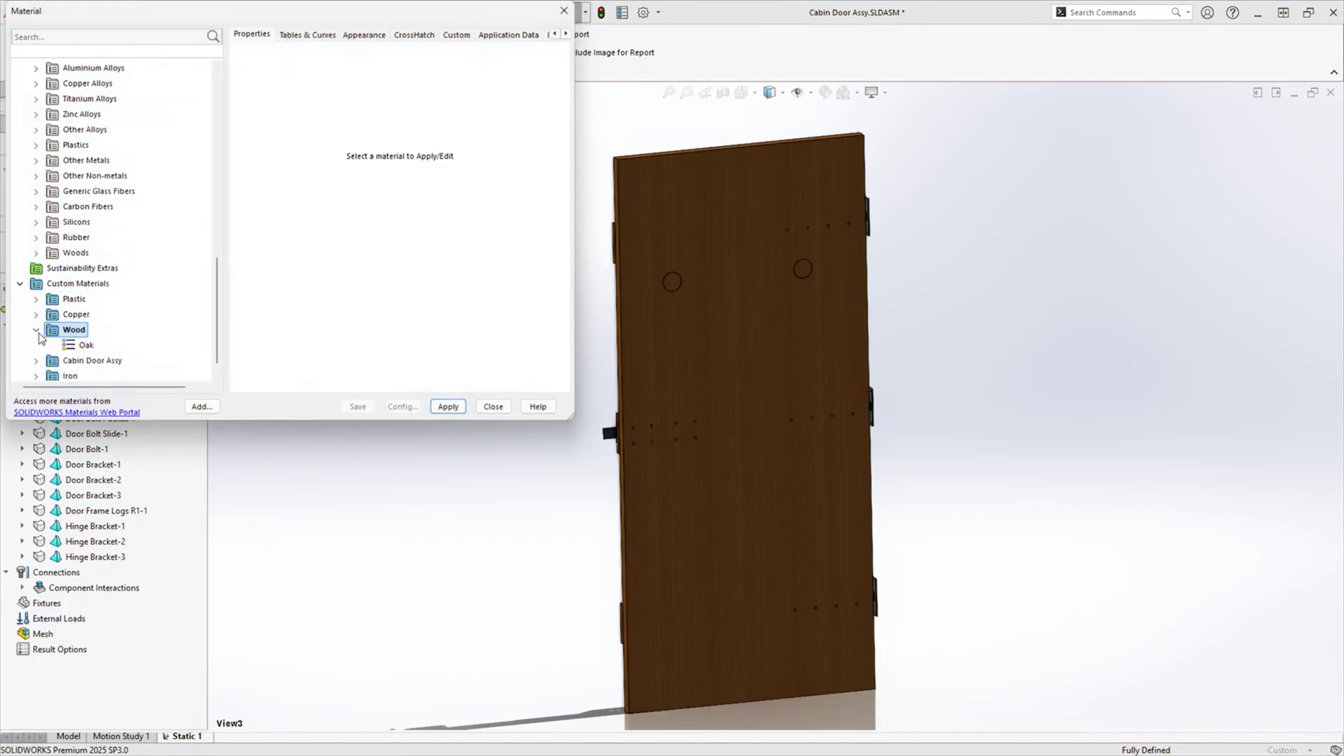
click(85, 344)
click(493, 407)
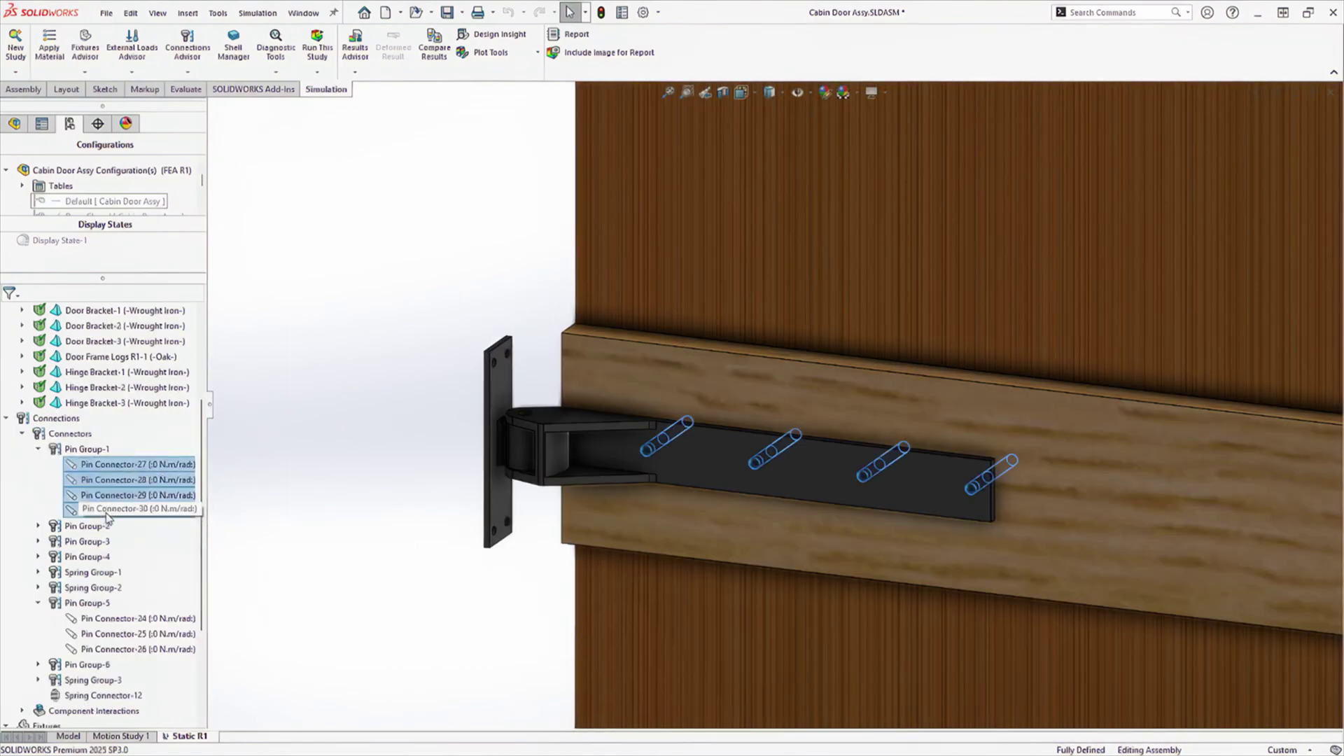
- Hide the Quality1 mesh plot and restore the whole door to the saved View4 orientation
right_click(98, 696)
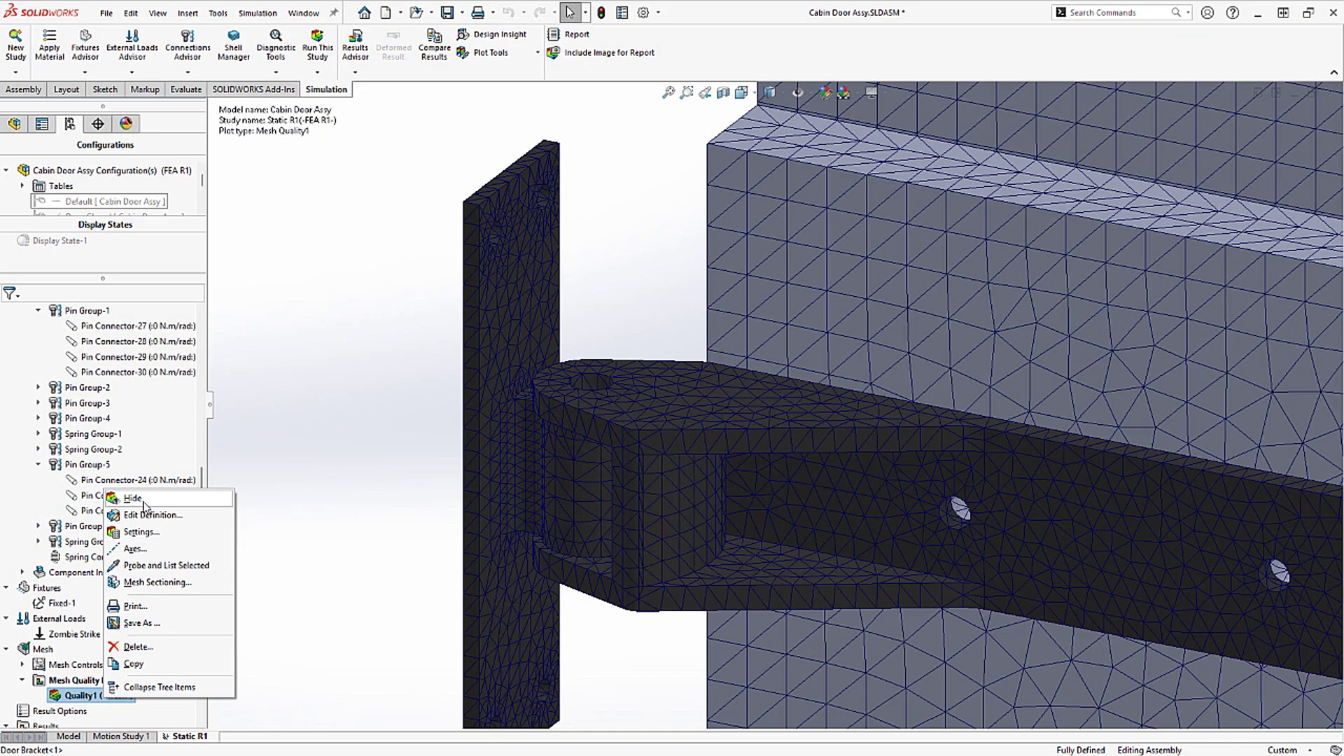
click(224, 499)
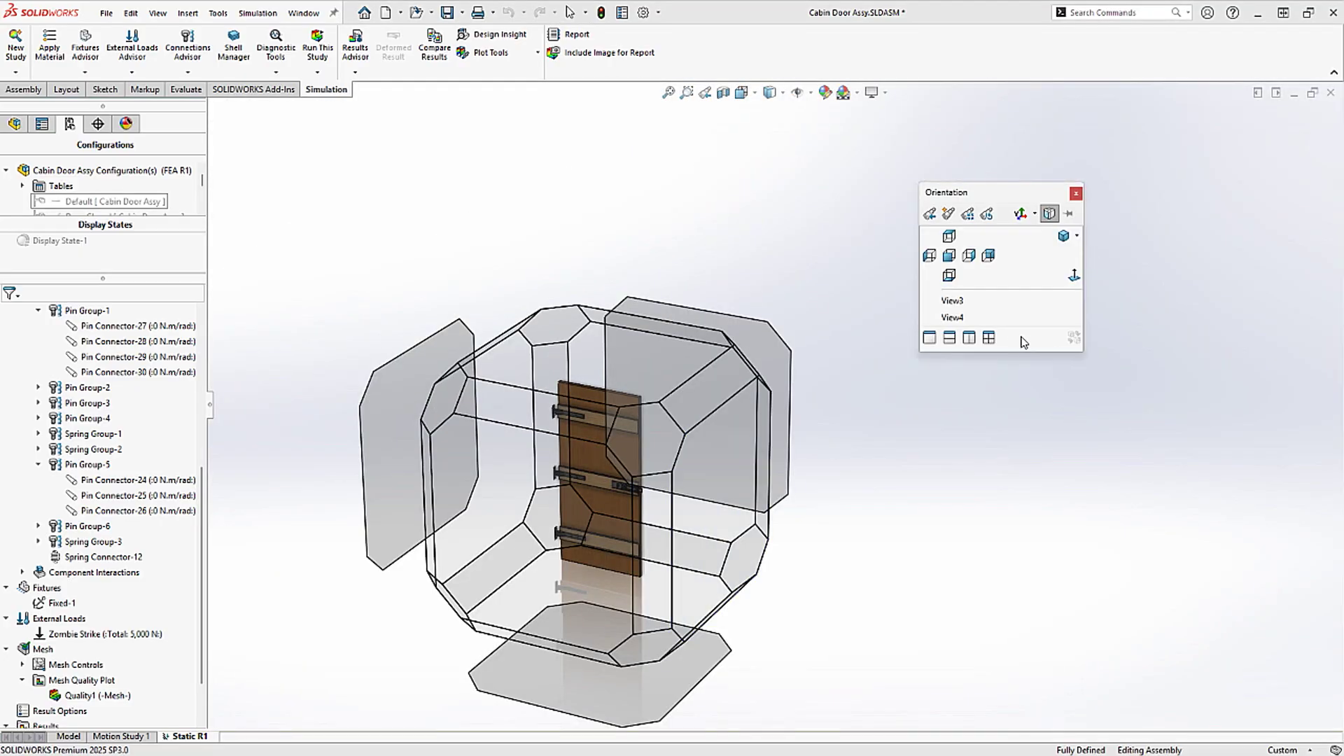
click(1008, 327)
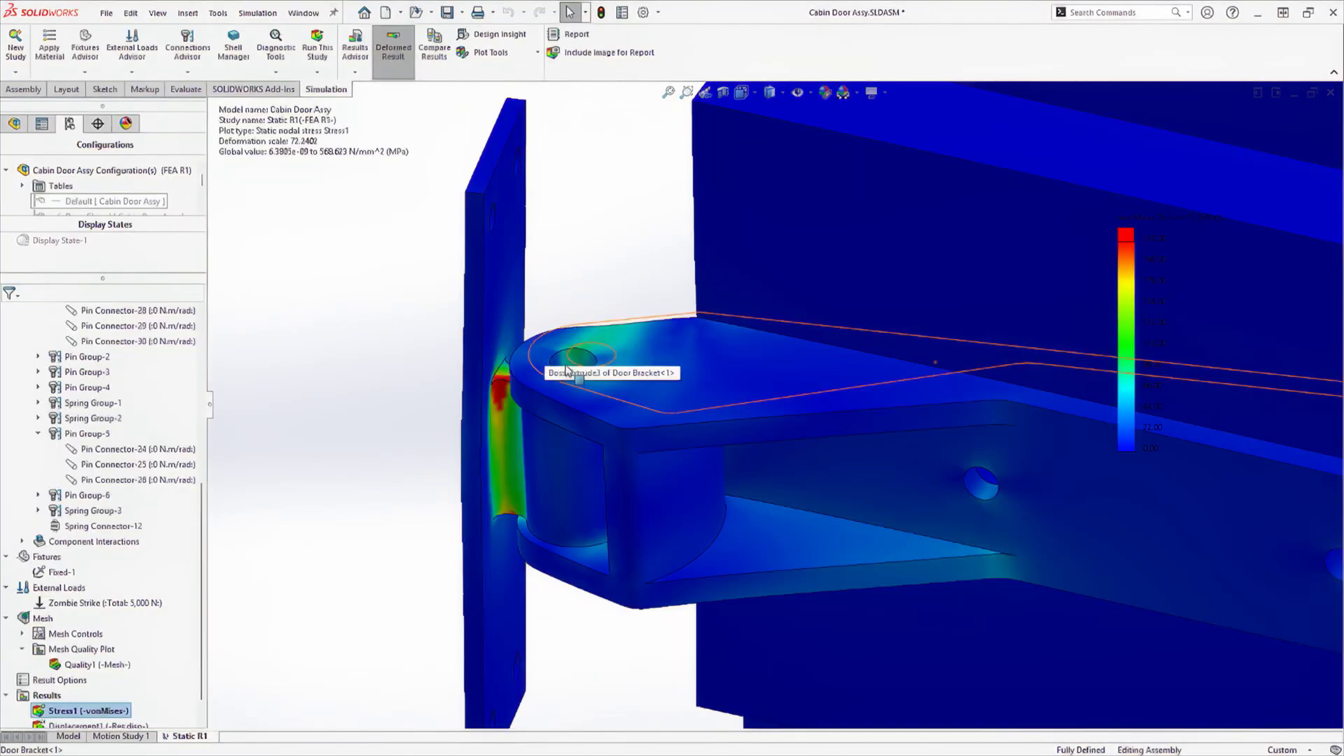
- Display the Displacement1 result of the Static R1 study on the whole door in the saved View4 orientation
scroll(561, 371, up, 10)
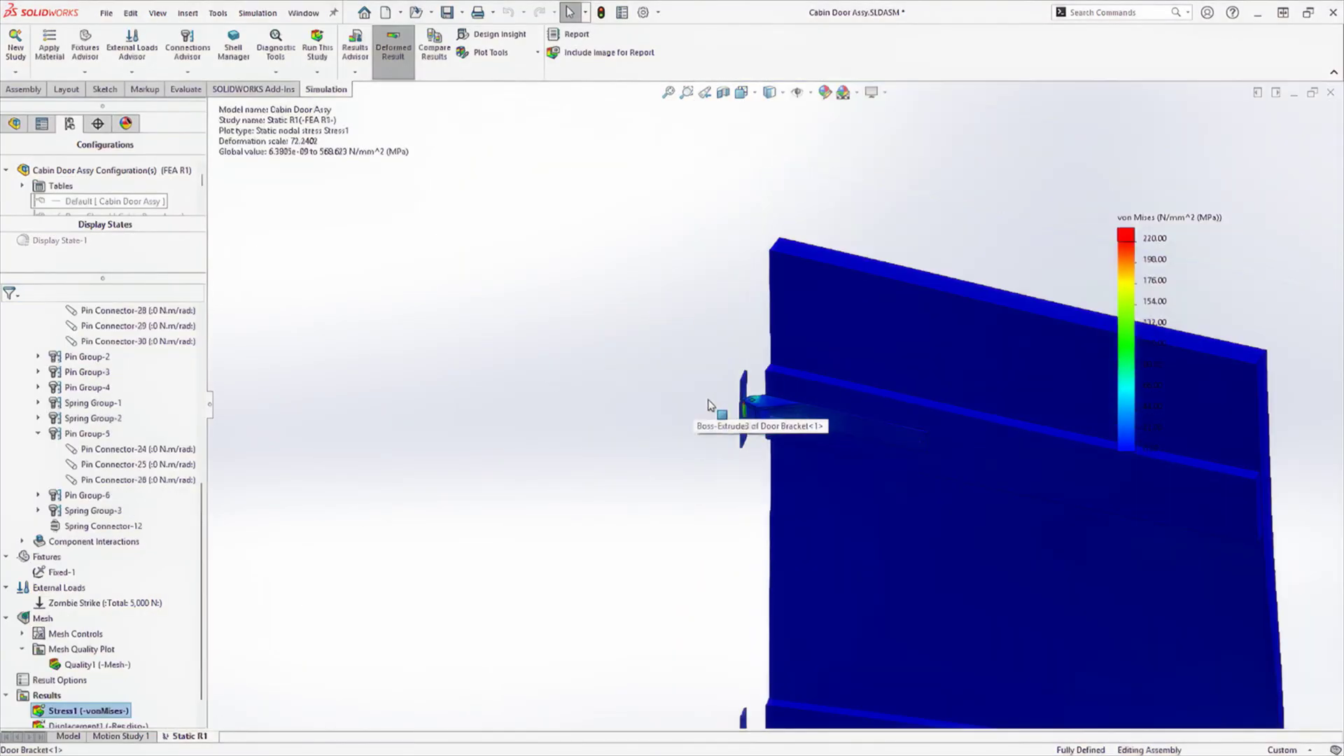
key(space)
click(942, 313)
scroll(126, 673, down, 2)
click(126, 697)
double_click(124, 696)
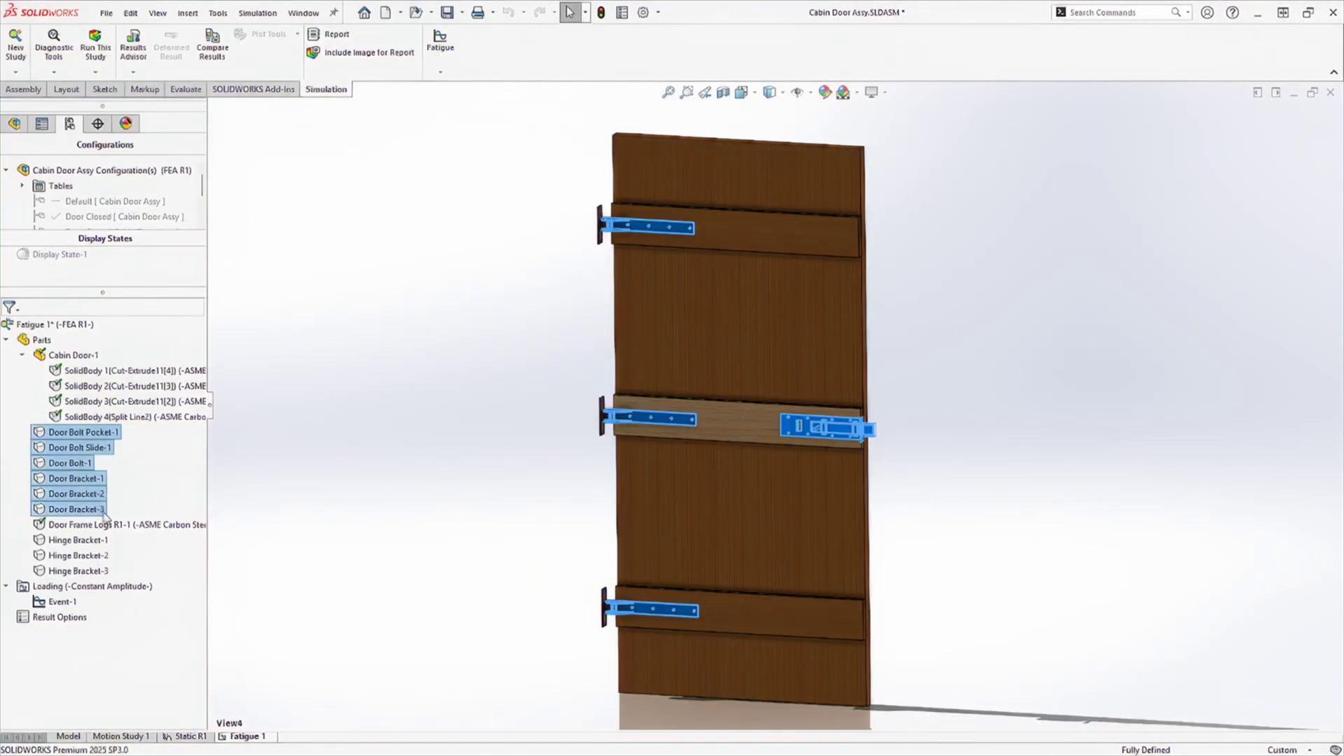
- Derive the fatigue S-N curve from the material elastic modulus, based on ASME Austenitic Steel, for the bolt parts, door brackets and hinge brackets
ctrl+click(77, 540)
ctrl+click(77, 555)
ctrl+click(77, 570)
right_click(88, 567)
click(140, 577)
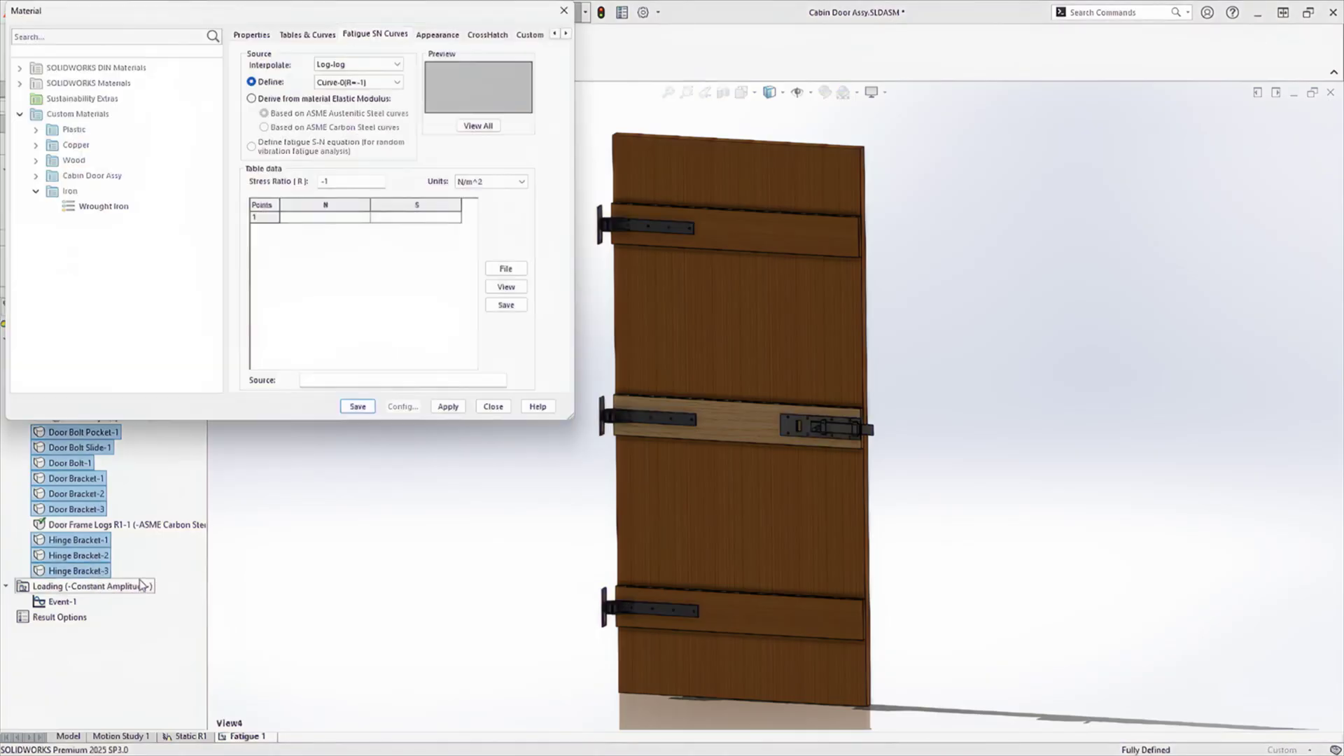
click(284, 100)
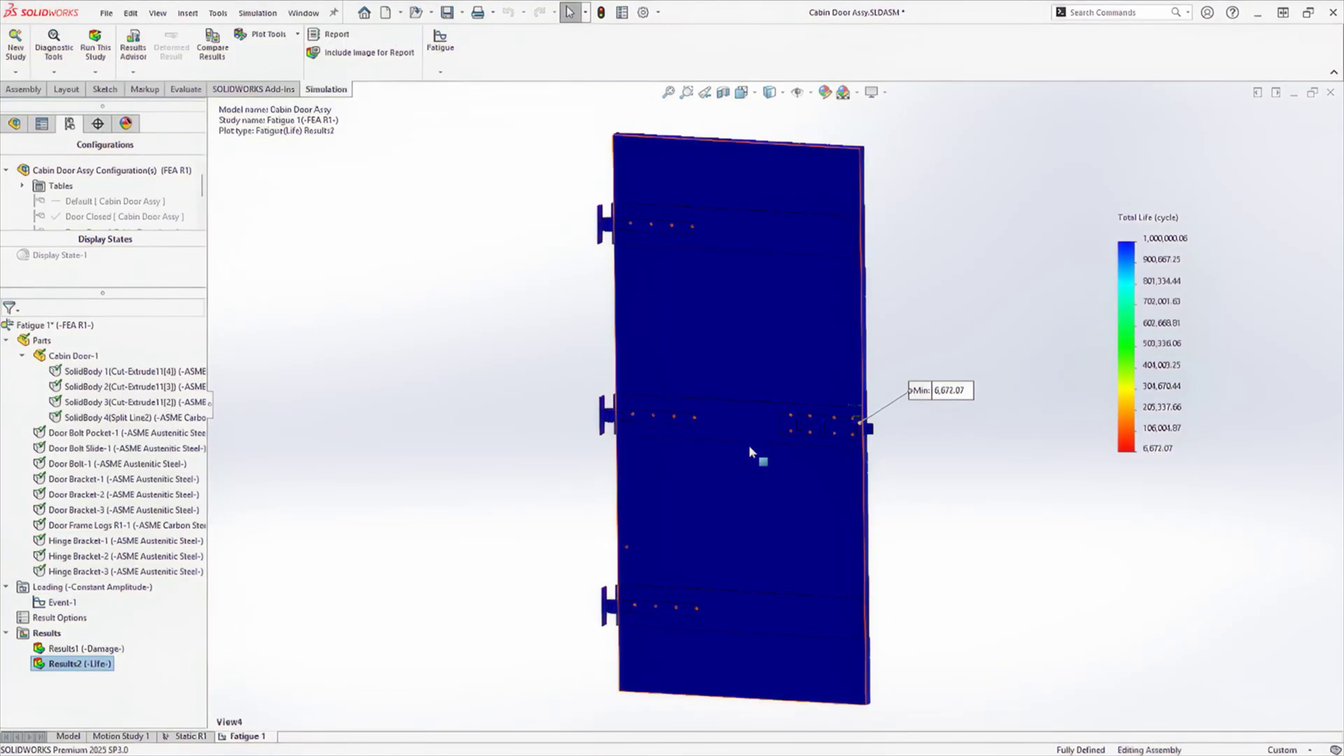
- Examine the Fatigue 1 life plot around the door bolt slide and probe the low-life spot beside the hinge pin
scroll(813, 457, down, 5)
scroll(821, 456, up, 5)
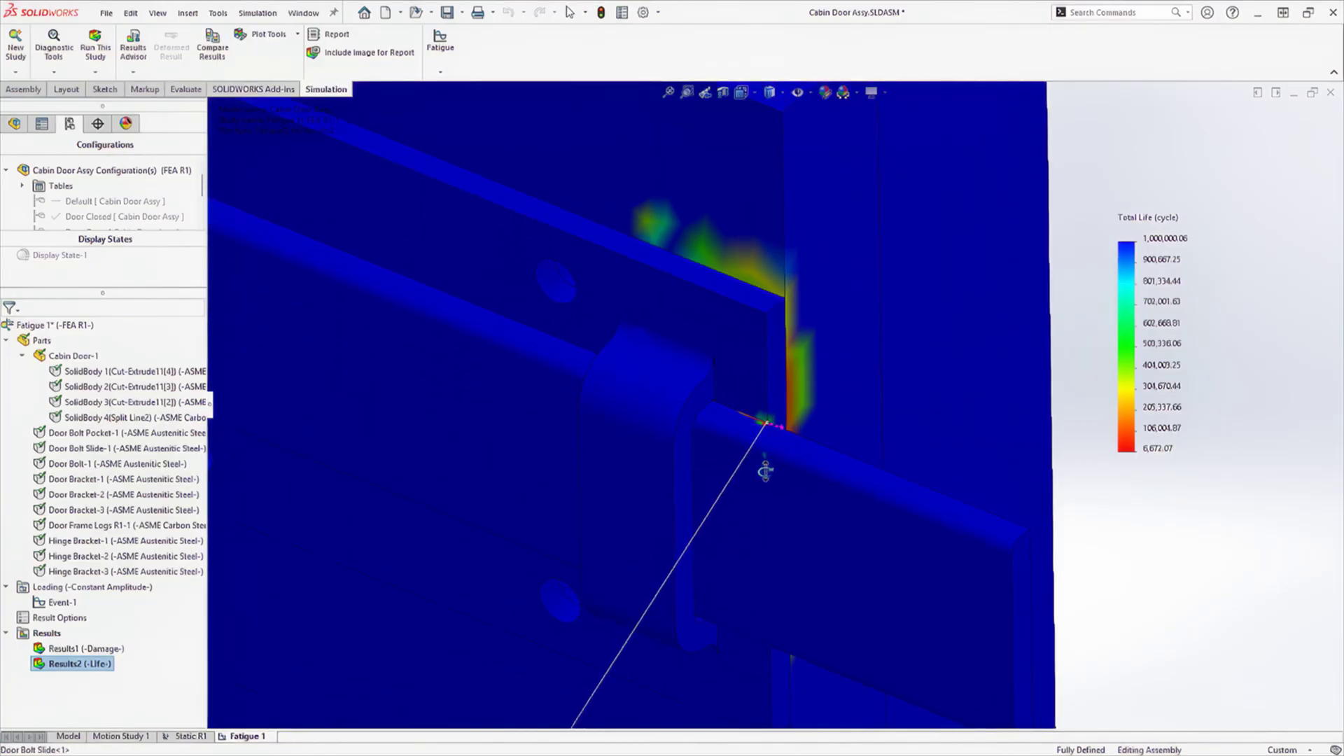
scroll(725, 399, up, 5)
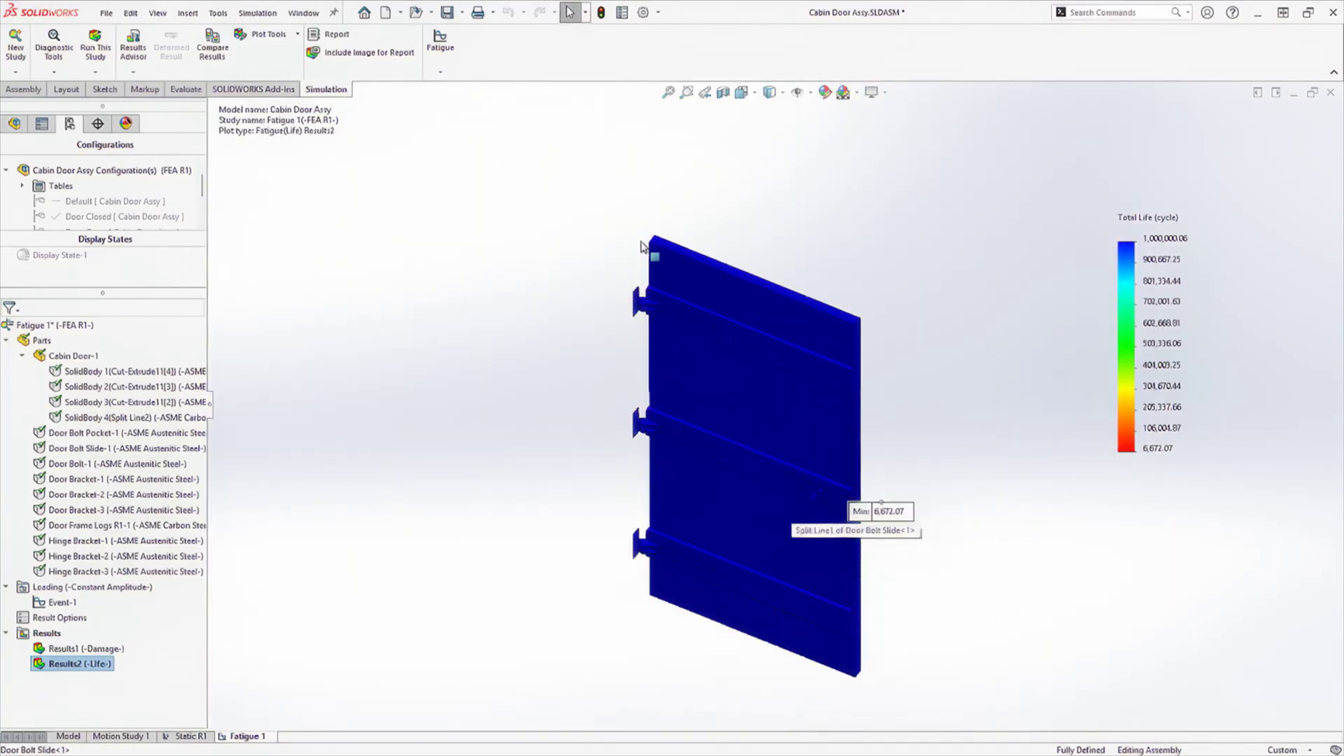
scroll(621, 465, down, 8)
right_click(80, 665)
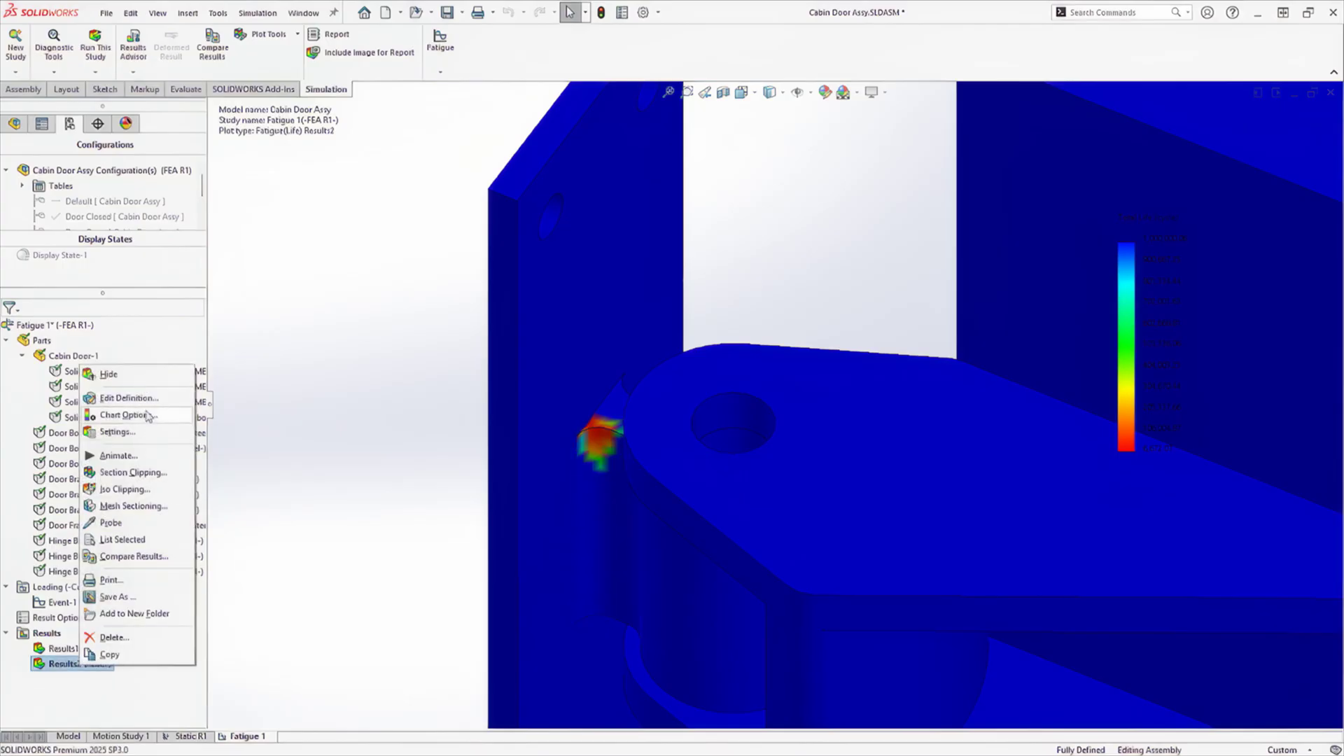
key(Escape)
click(603, 434)
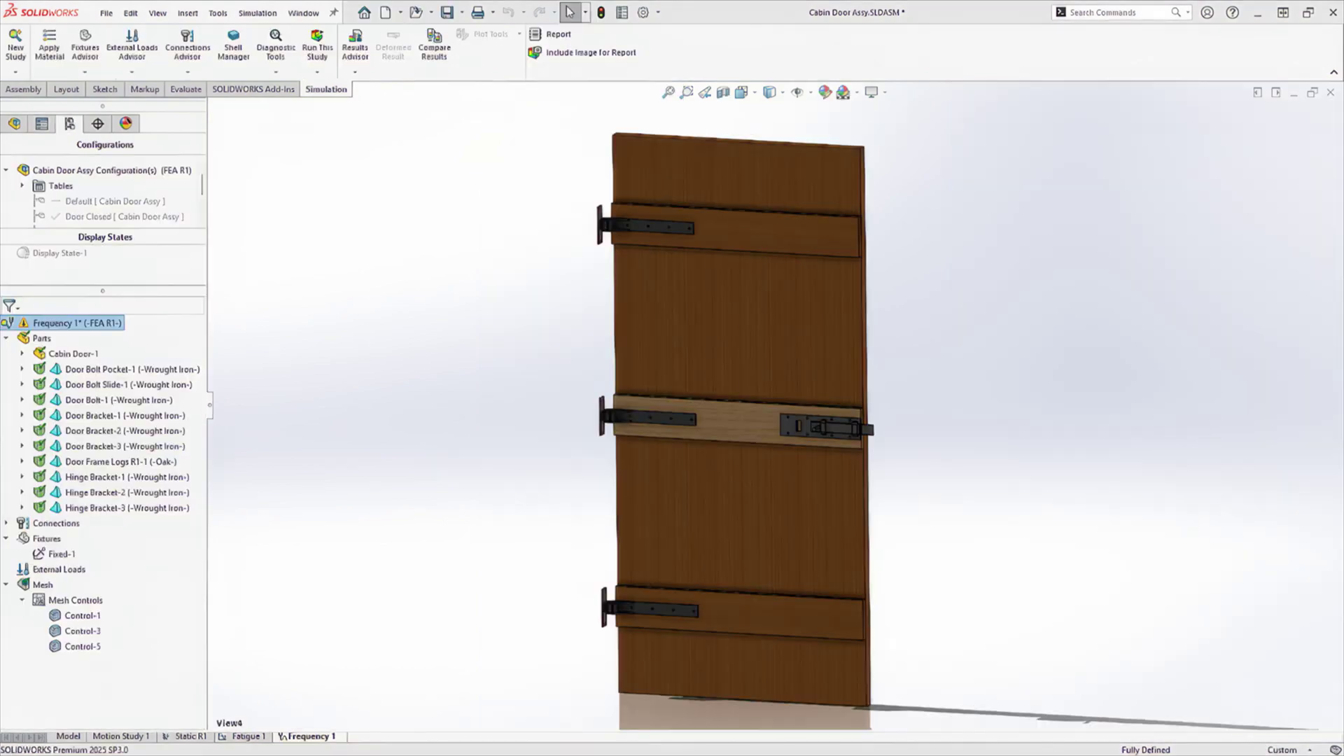
- Increase the number of frequencies to calculate in the Frequency 1 study properties
click(451, 280)
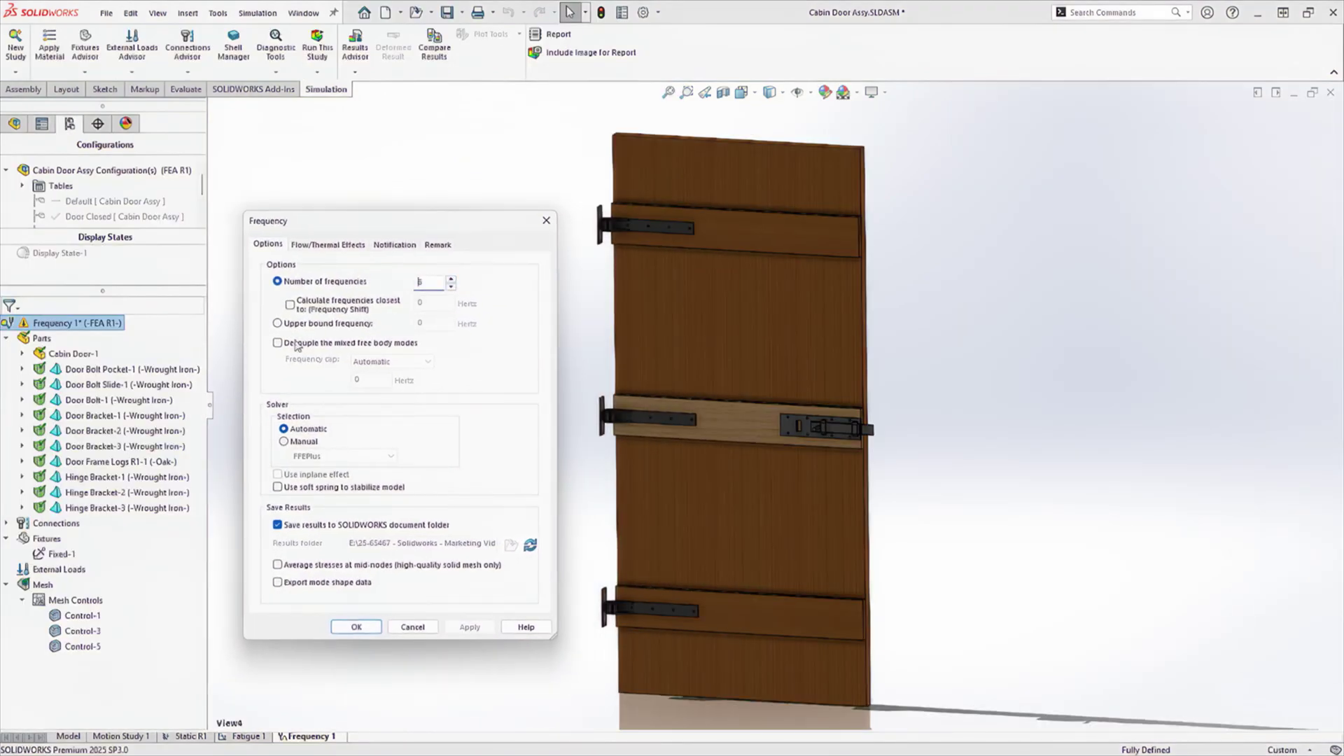
click(357, 628)
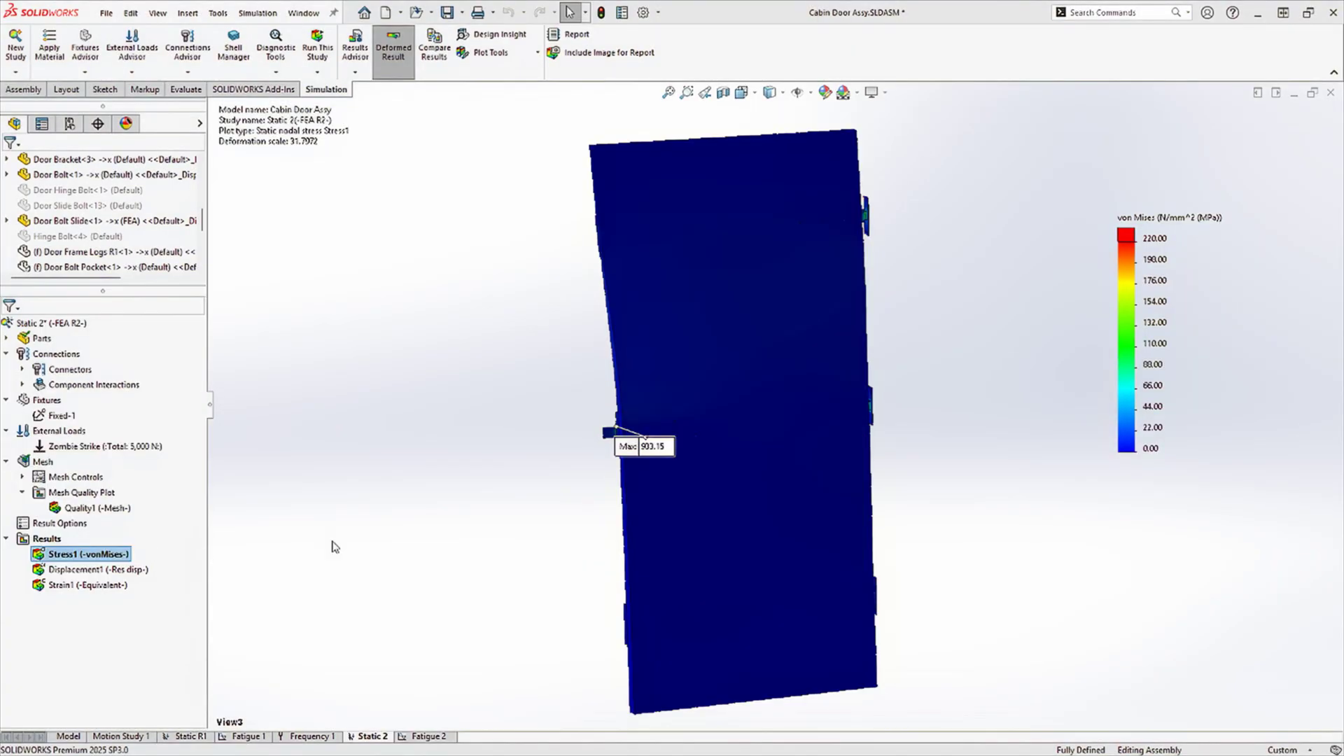
- Inspect the Static 2 von Mises stress plot at the door bolt slide and at the hinge bracket
middle_drag(616, 449, 714, 527)
scroll(829, 430, down, 3)
scroll(829, 430, down, 10)
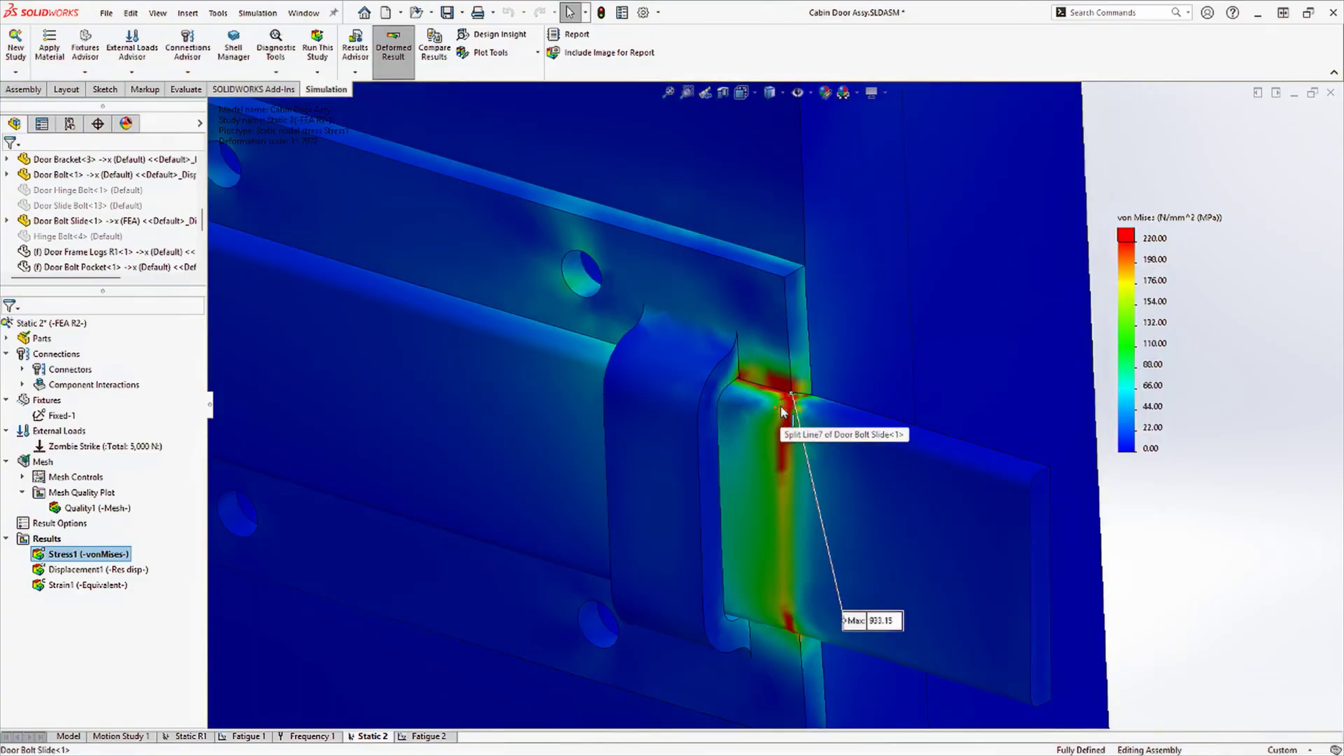
scroll(783, 412, up, 5)
middle_drag(783, 411, 616, 336)
scroll(606, 335, down, 3)
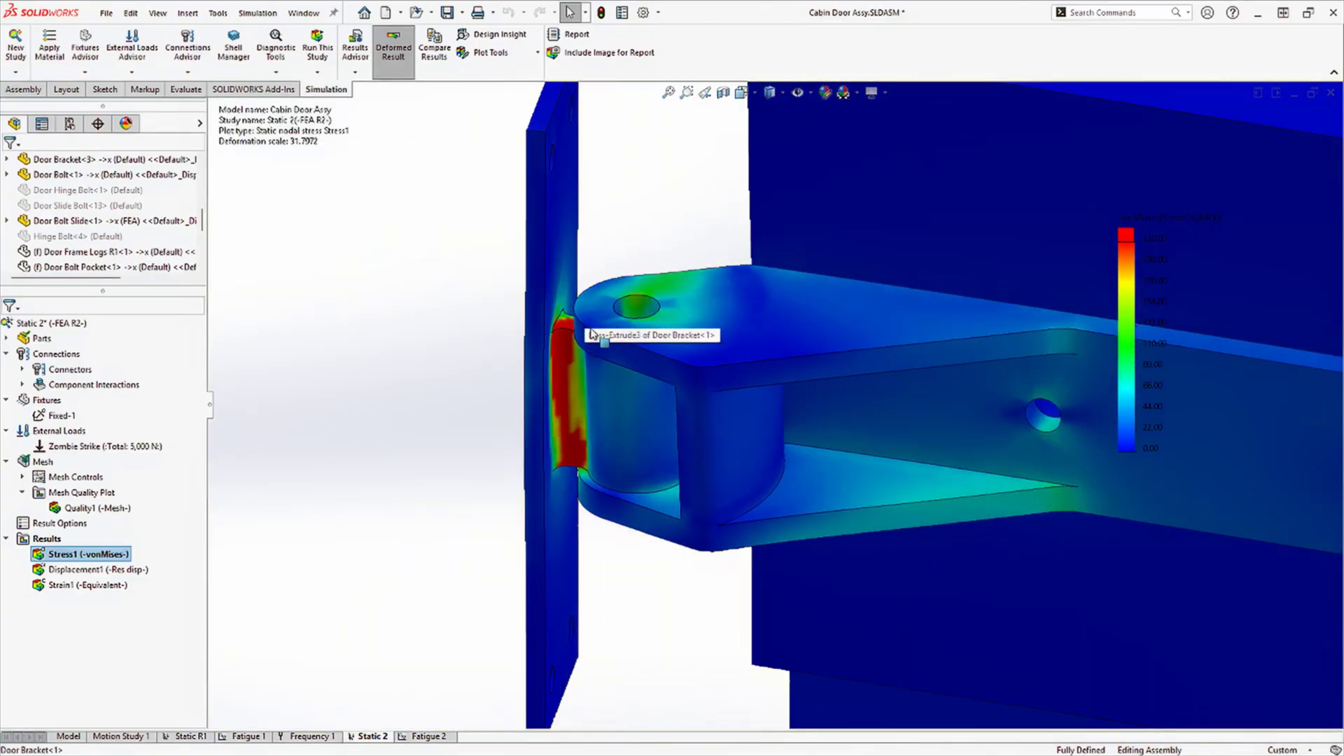
- Display the Displacement1 result of the Static 2 study on the whole door in the saved View4 orientation
scroll(619, 337, up, 5)
scroll(504, 498, up, 5)
key(space)
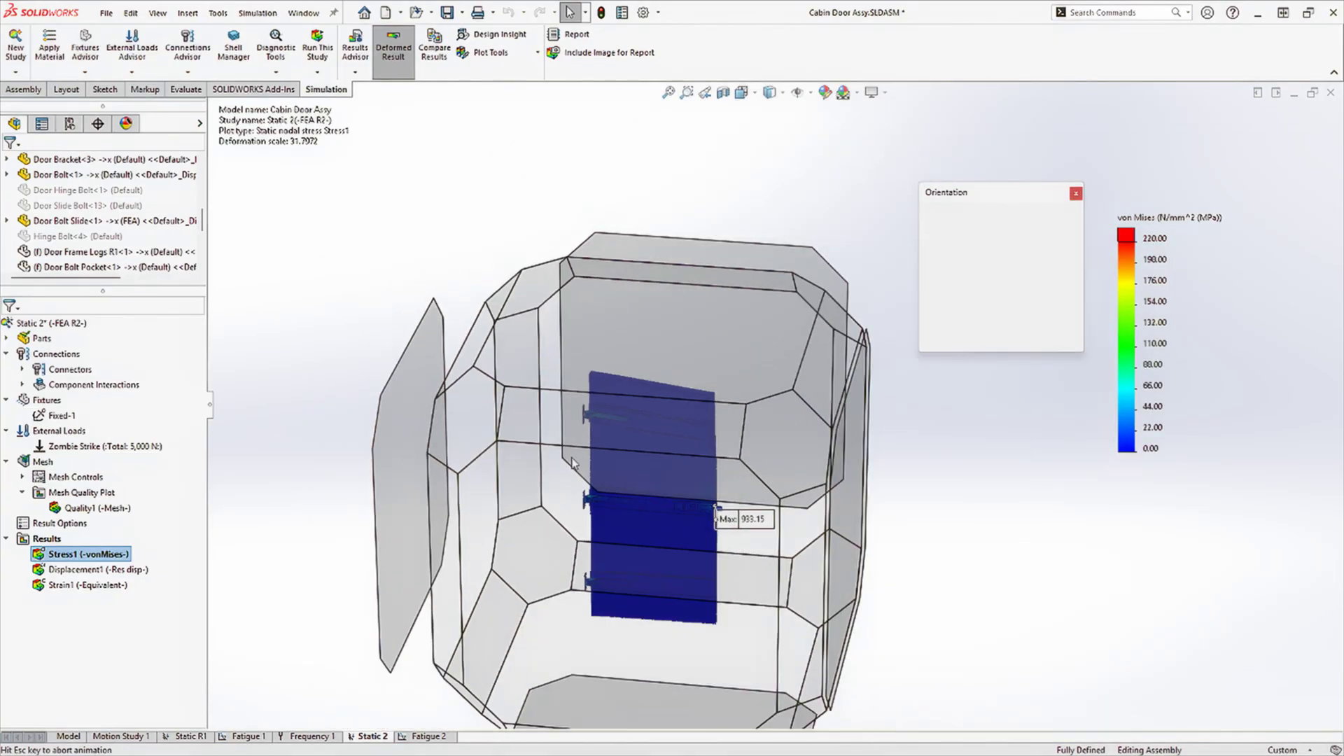
click(960, 321)
double_click(130, 569)
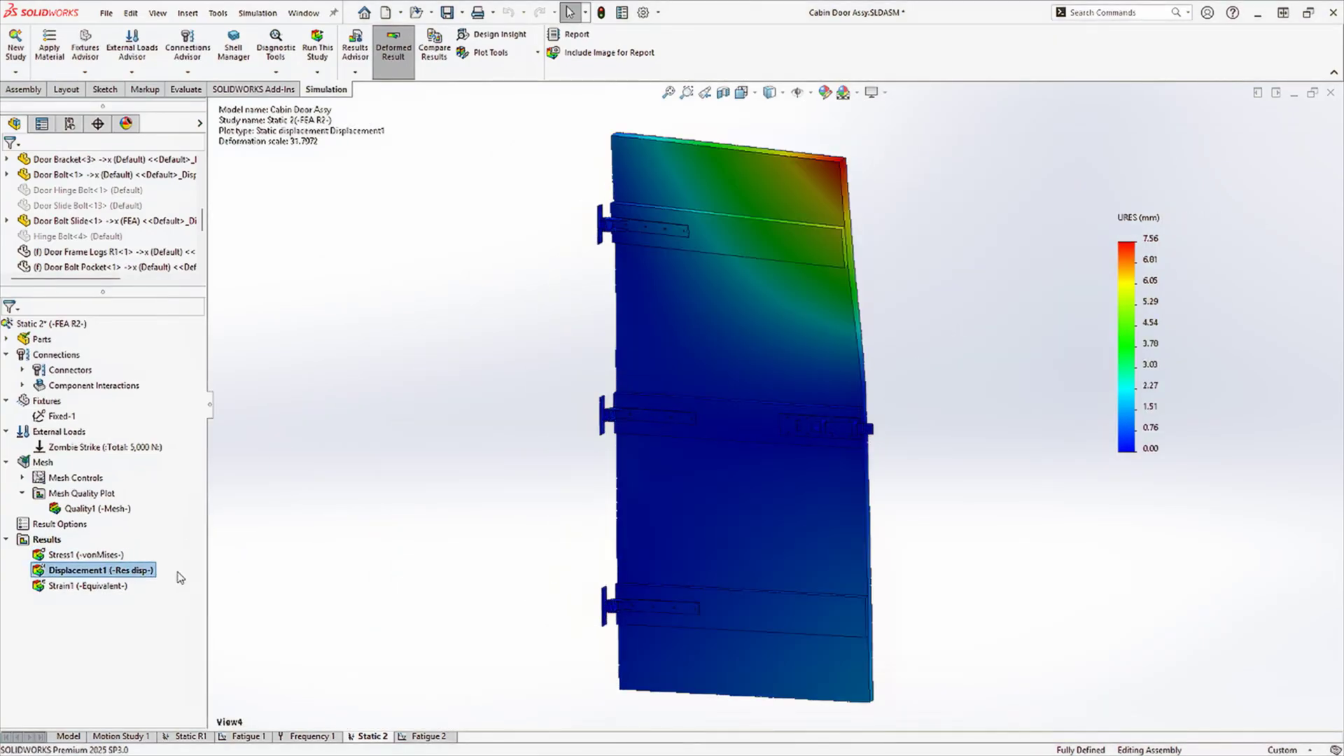
- Open the Fatigue 2 study and run it
click(424, 737)
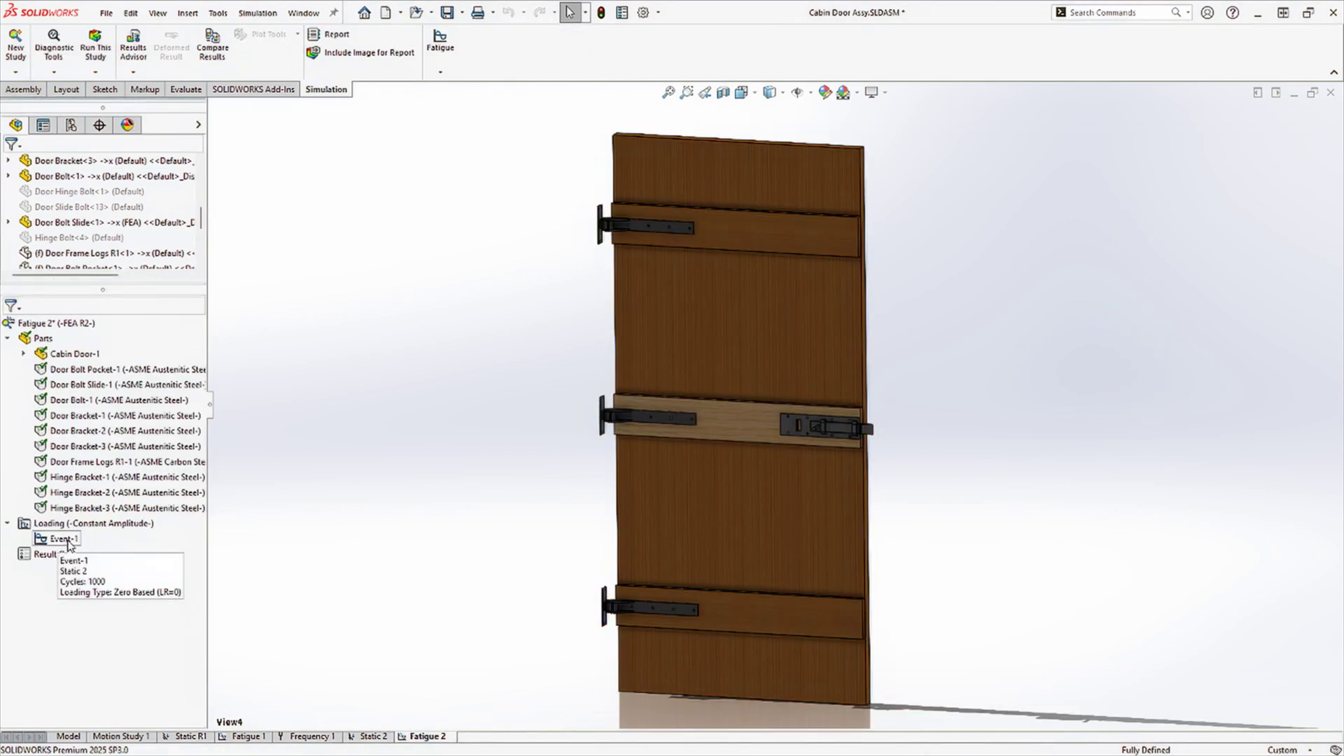
right_click(59, 323)
click(107, 337)
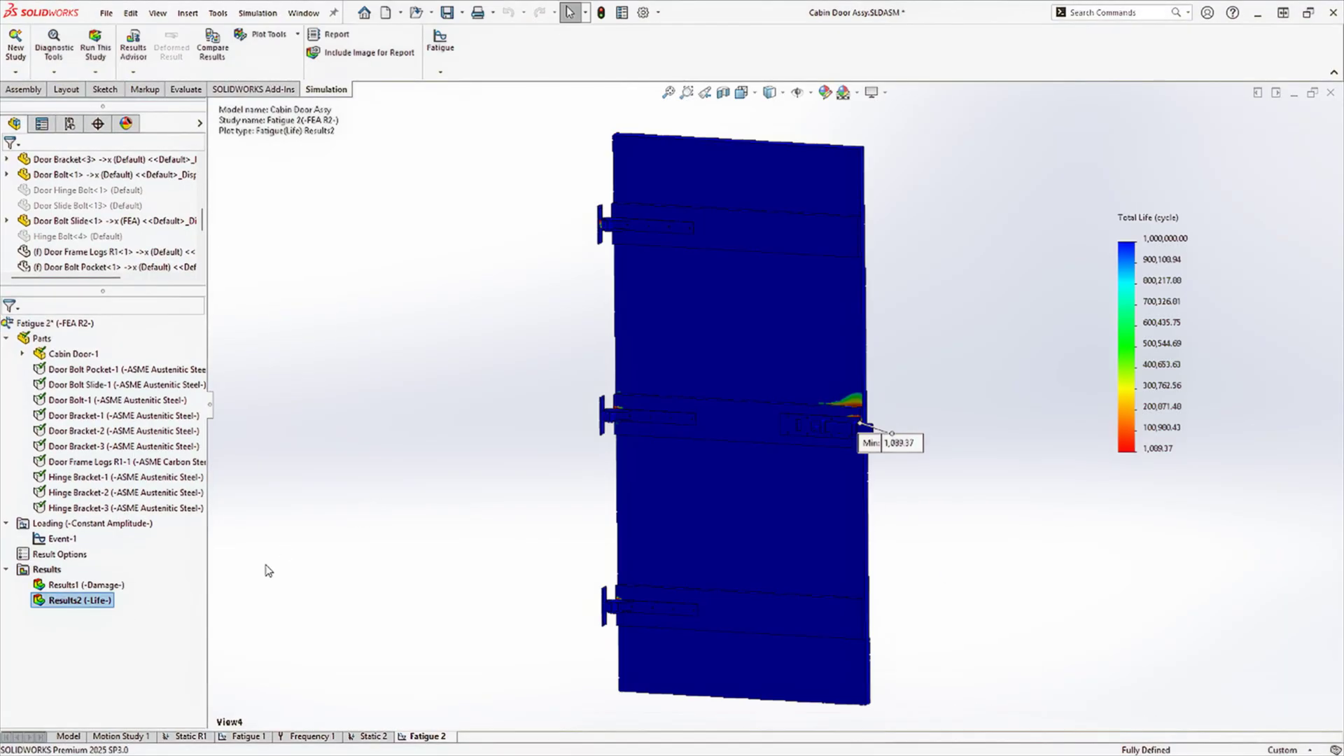
- Inspect the Fatigue 2 life plot around the door bolt and probe the low-life area on the hinge bracket
scroll(925, 406, down, 3)
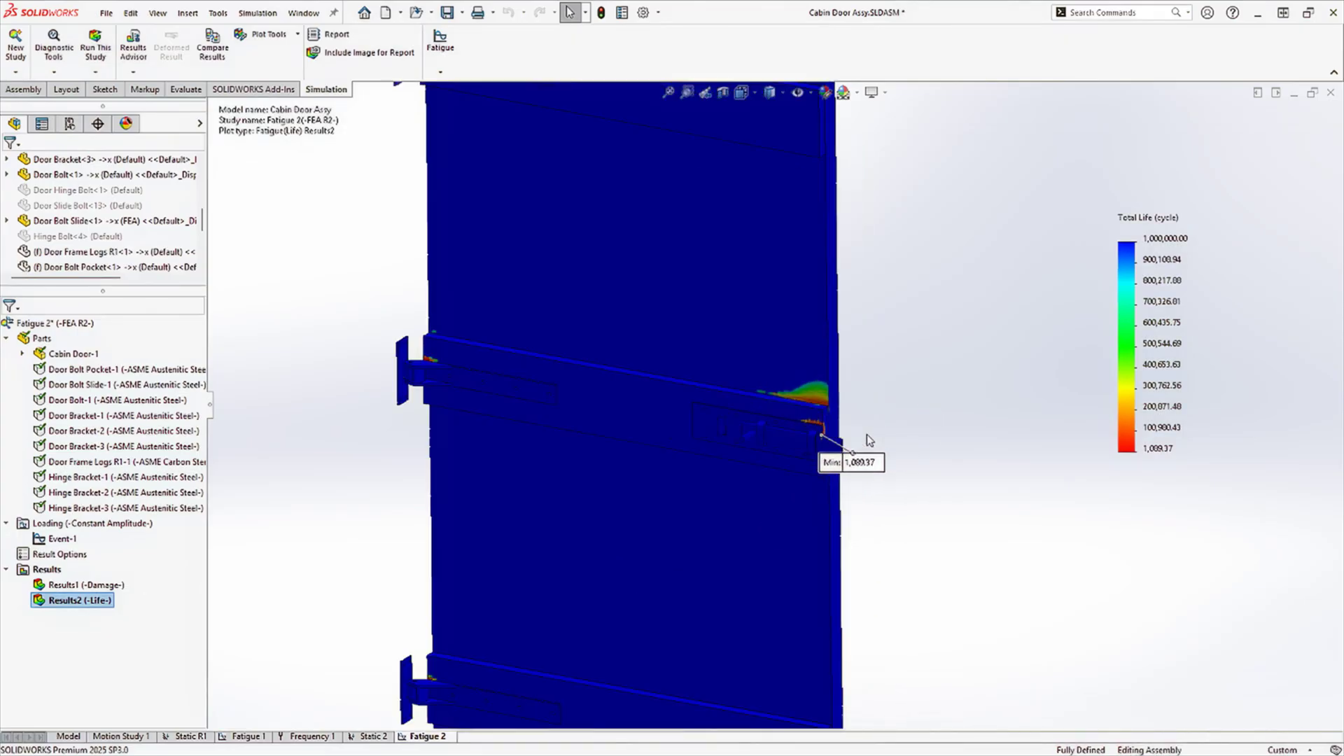
scroll(760, 405, down, 5)
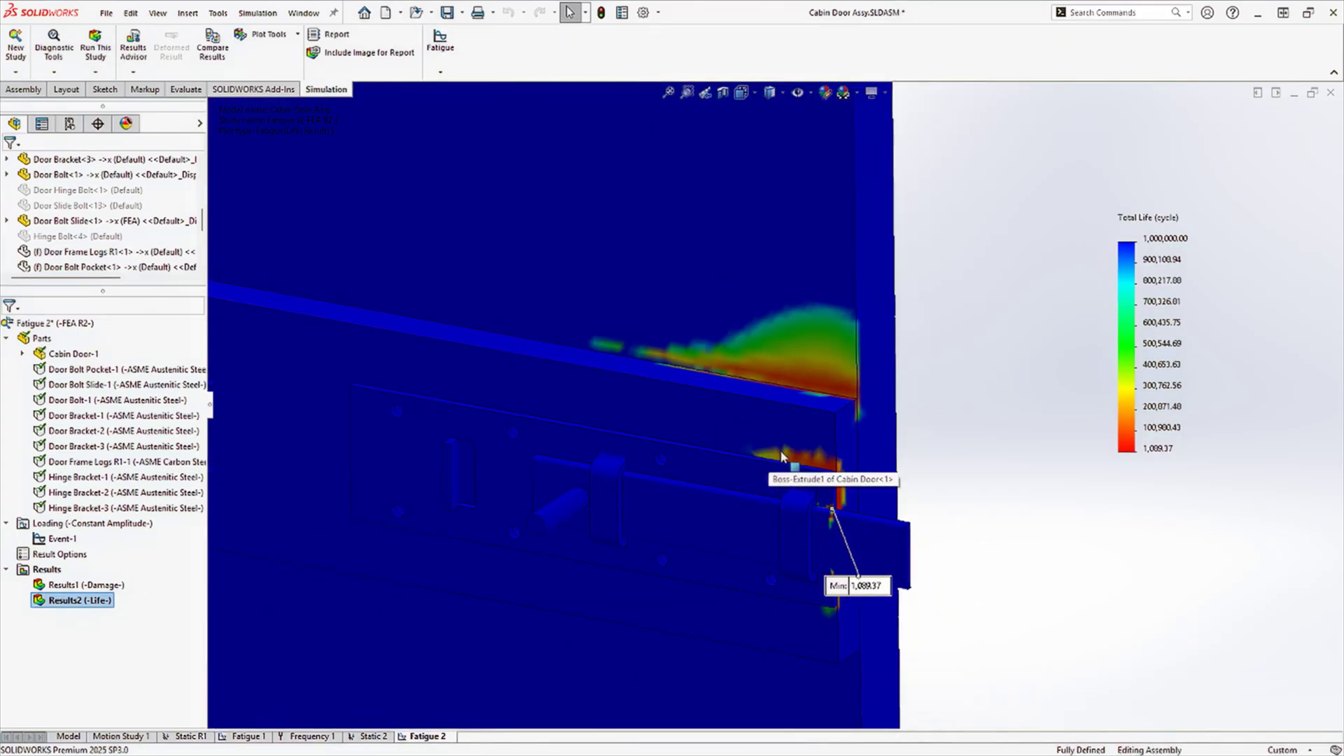
scroll(771, 420, up, 5)
scroll(683, 350, down, 10)
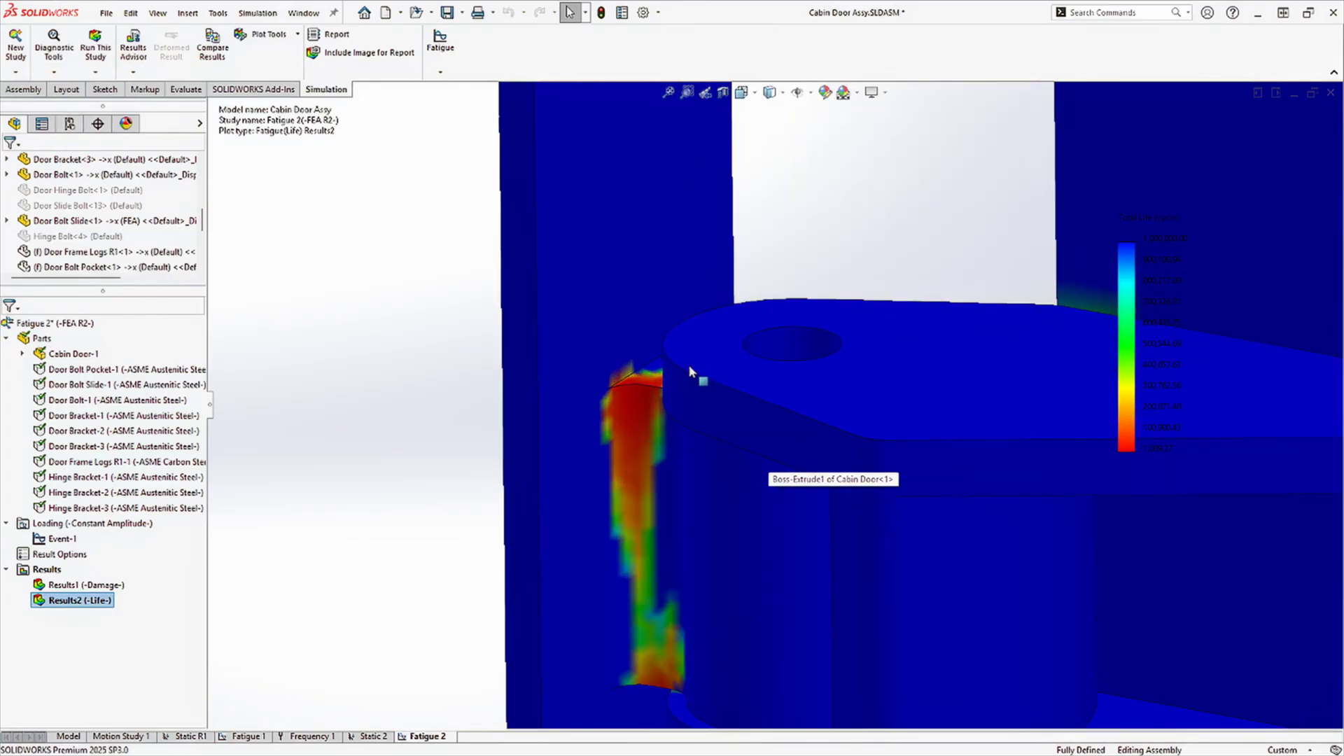
scroll(689, 370, up, 2)
right_click(70, 600)
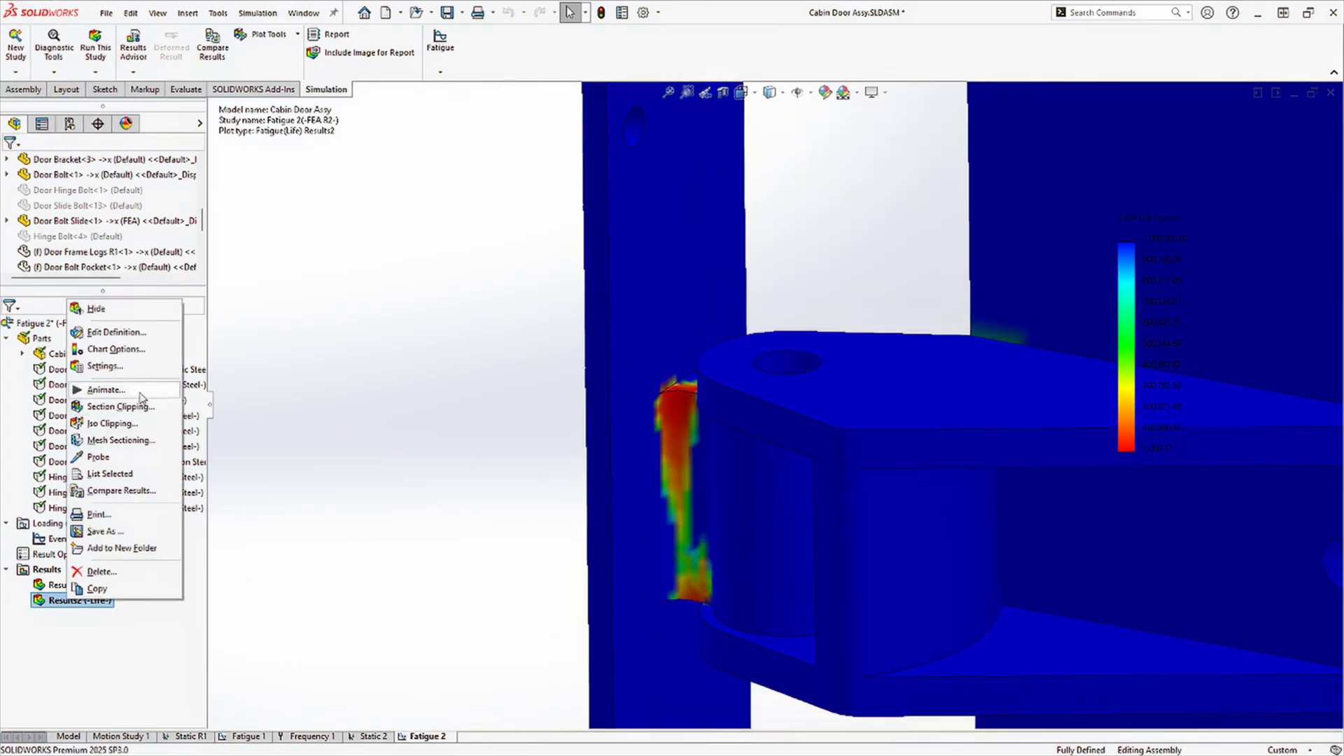
click(98, 456)
click(679, 390)
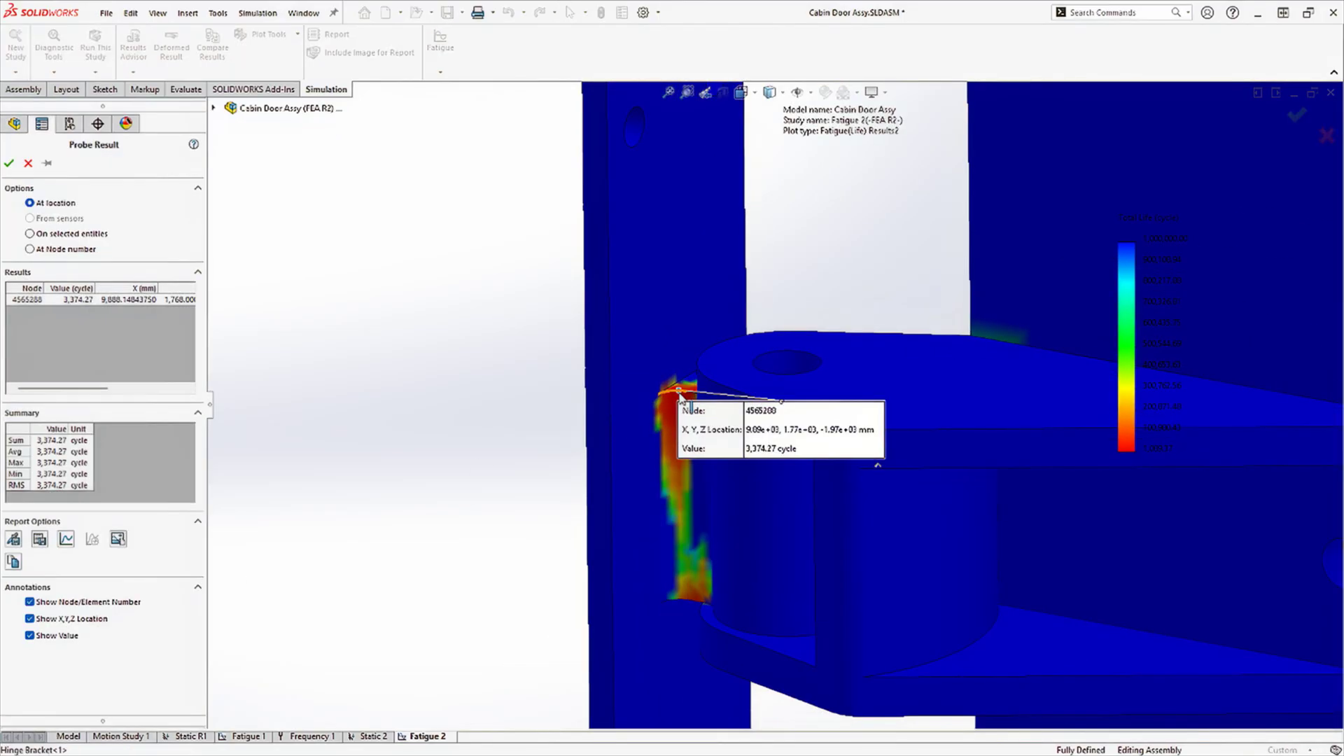